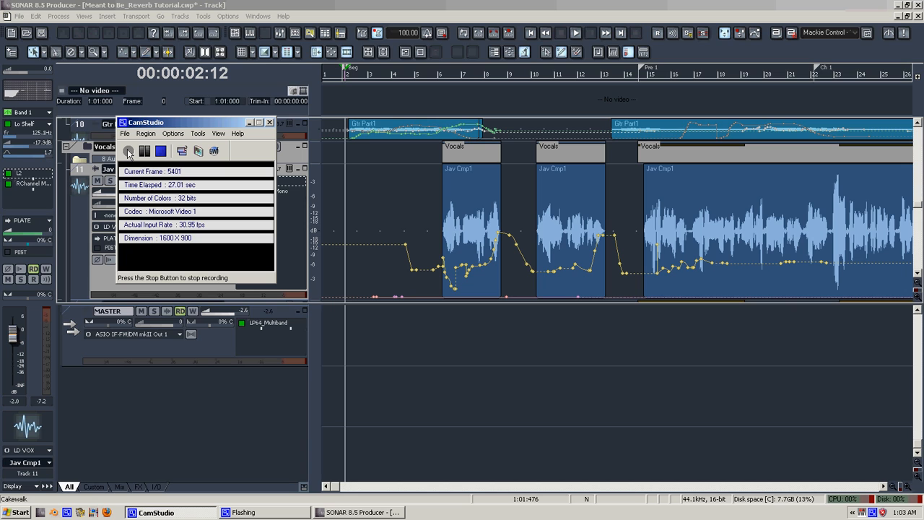
pyautogui.click(250, 122)
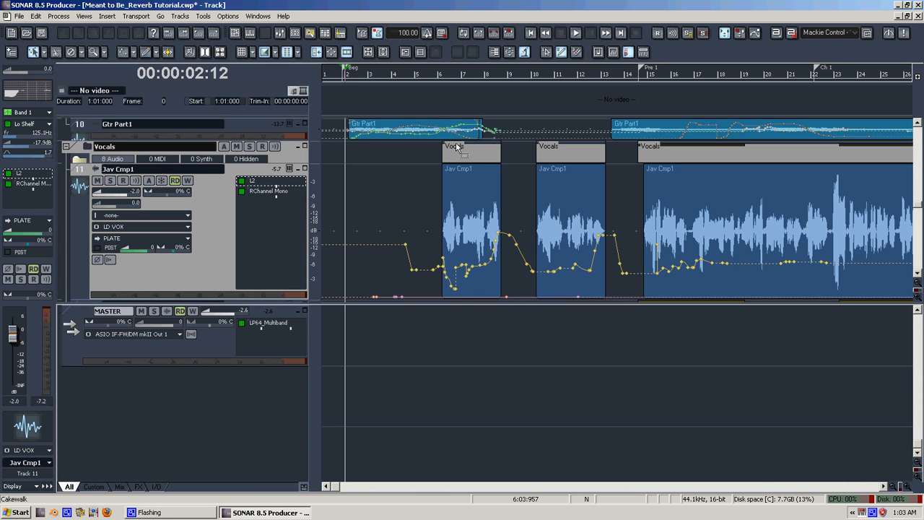
pyautogui.scroll(3, 170, 231)
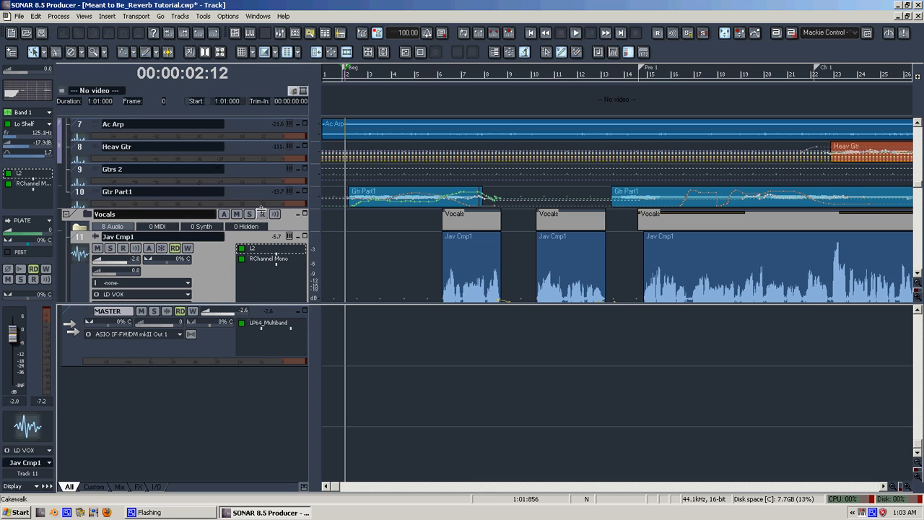
pyautogui.scroll(-1, 219, 231)
pyautogui.scroll(-1, 219, 231)
pyautogui.scroll(-1, 209, 226)
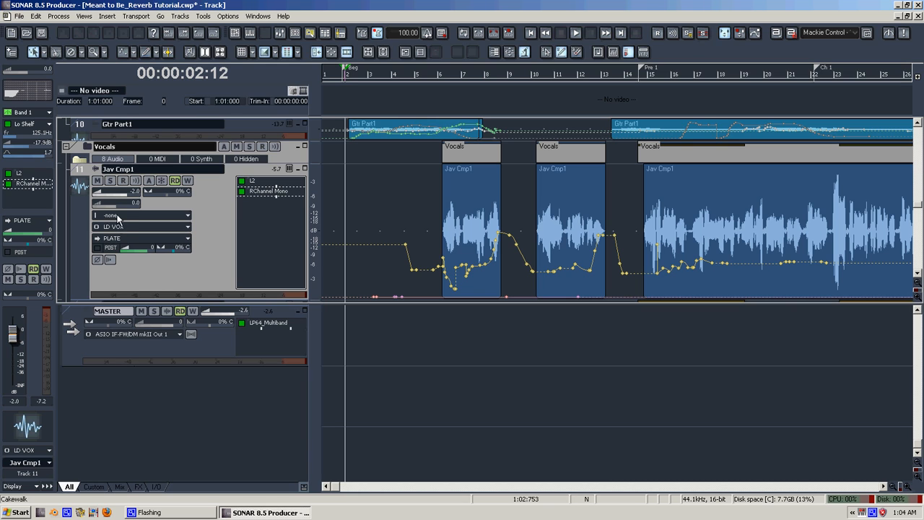
# - Insert a send on the Jav Cmp1 vocal track that routes to a new stereo bus
pyautogui.rightClick(118, 266)
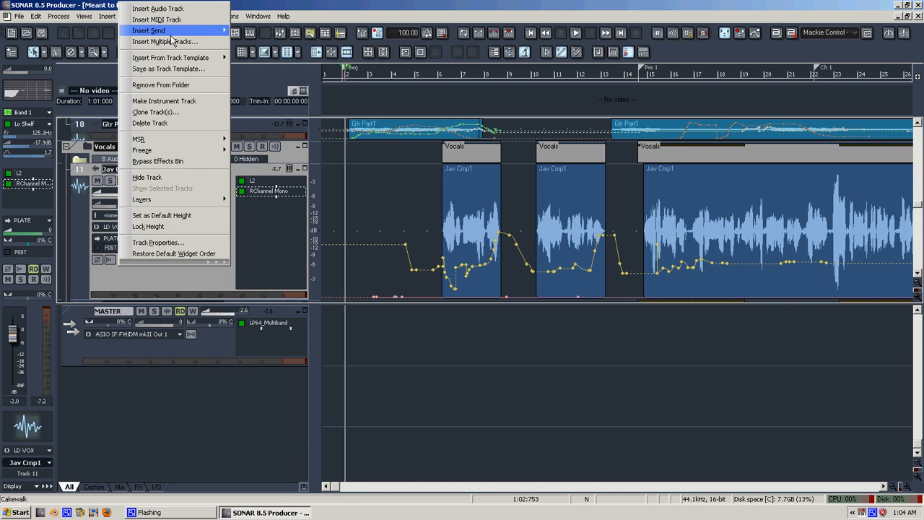
pyautogui.moveTo(171, 32)
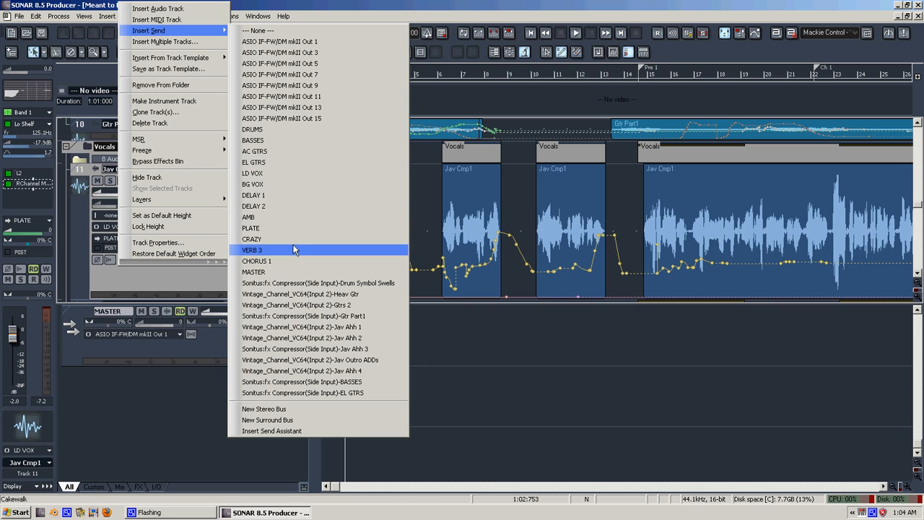
pyautogui.click(286, 409)
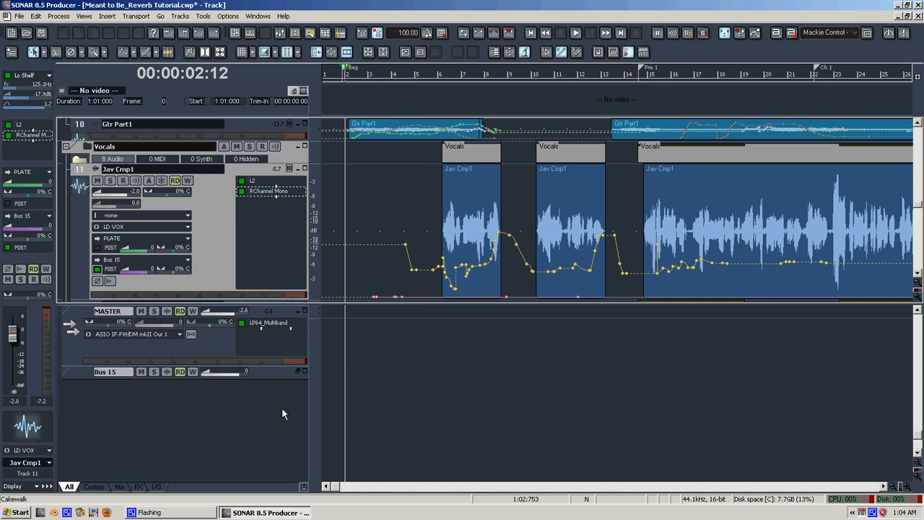
# - Rename the new stereo bus as Reverb
pyautogui.doubleClick(105, 371)
pyautogui.write('Reverb')
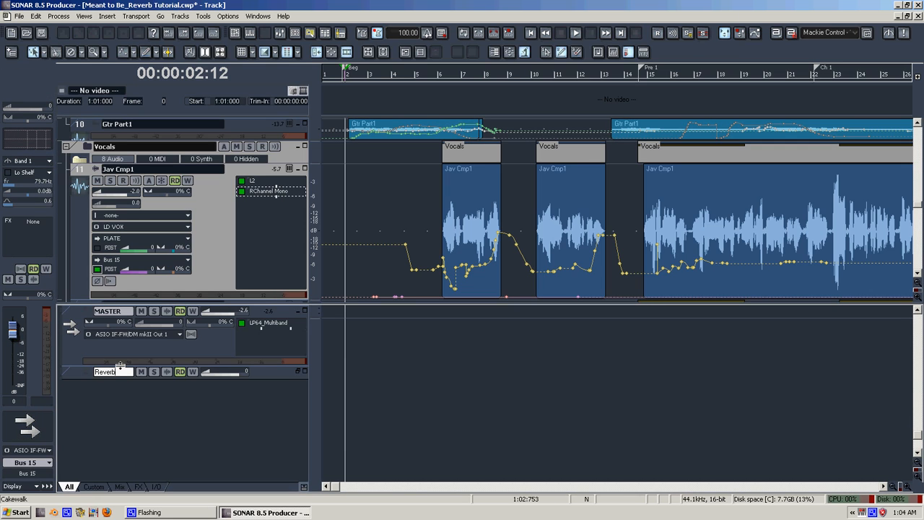
pyautogui.press('Return')
pyautogui.scroll(1, 140, 350)
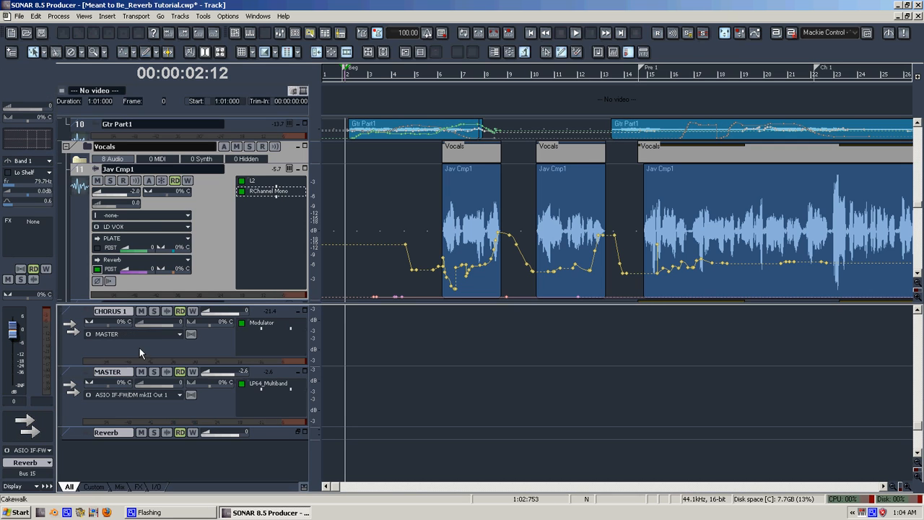
pyautogui.click(147, 271)
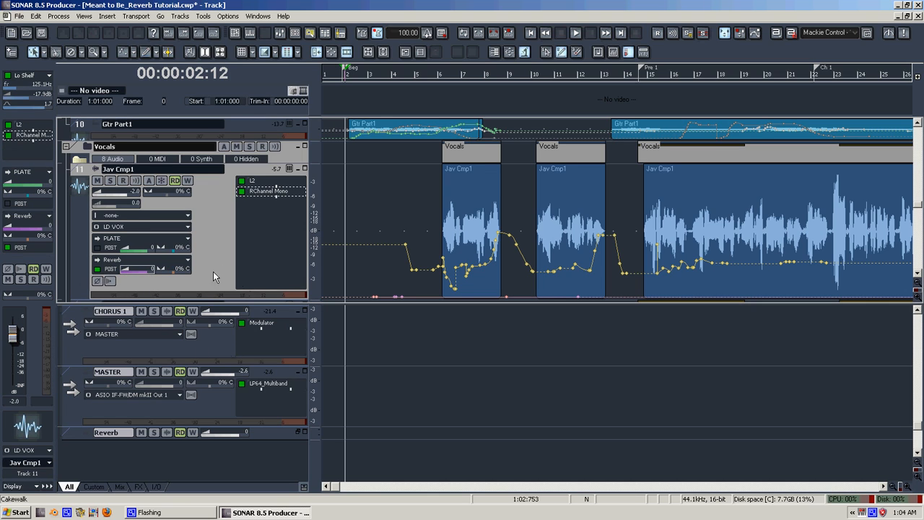
# - Expand the Reverb bus strip and insert the stereo Waves RChannel plug-in in its effects bin
pyautogui.scroll(-1, 167, 437)
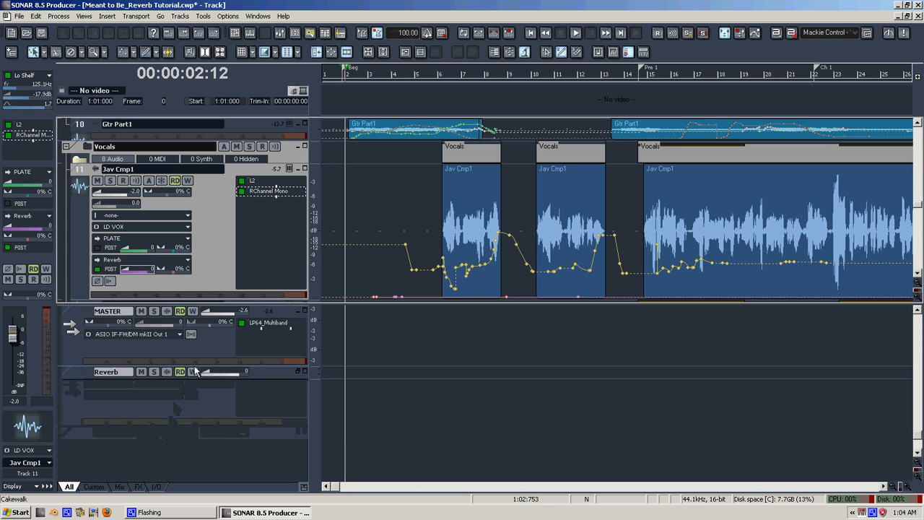
pyautogui.moveTo(197, 378); pyautogui.dragTo(199, 475)
pyautogui.rightClick(272, 414)
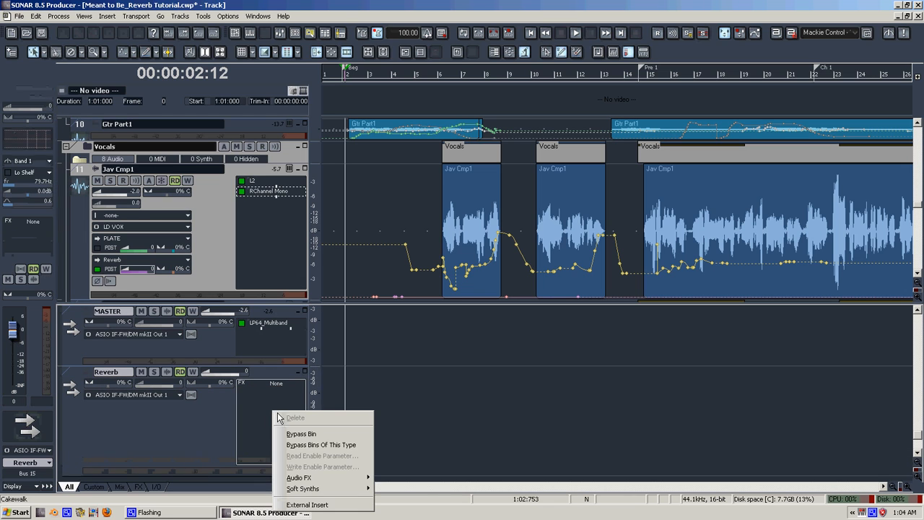
pyautogui.moveTo(325, 478)
pyautogui.moveTo(444, 294)
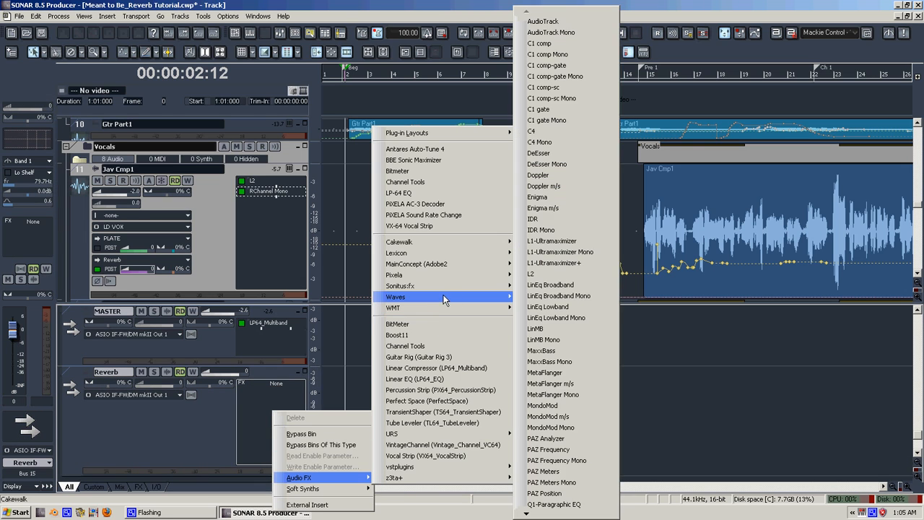
pyautogui.moveTo(525, 514)
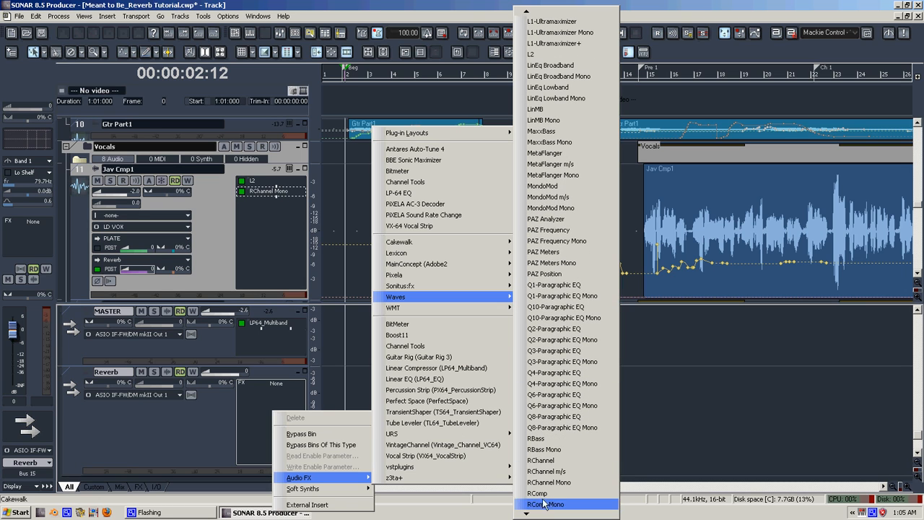
pyautogui.click(552, 460)
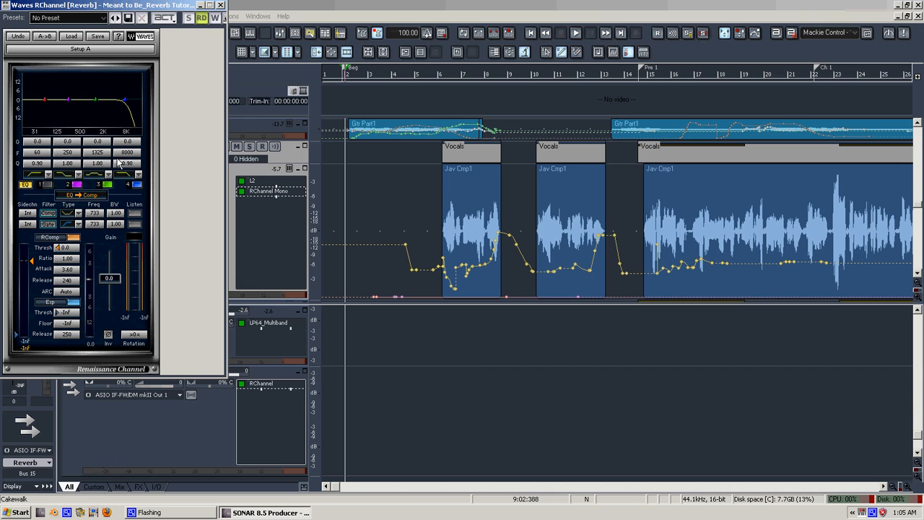
pyautogui.moveTo(112, 5); pyautogui.dragTo(197, 45)
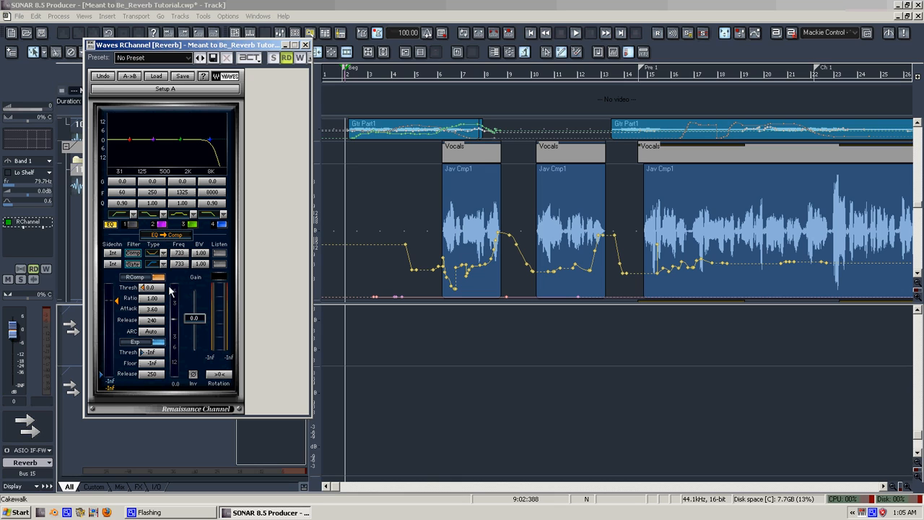
# - Set the RChannel compressor's ratio to 20.69 and its threshold to -26.4 while playing the song
pyautogui.moveTo(153, 291)
pyautogui.mouseDown()
pyautogui.moveTo(154, 389)
pyautogui.moveTo(158, 254)
pyautogui.mouseUp()
pyautogui.moveTo(162, 217); pyautogui.dragTo(189, 162)
pyautogui.press('space')
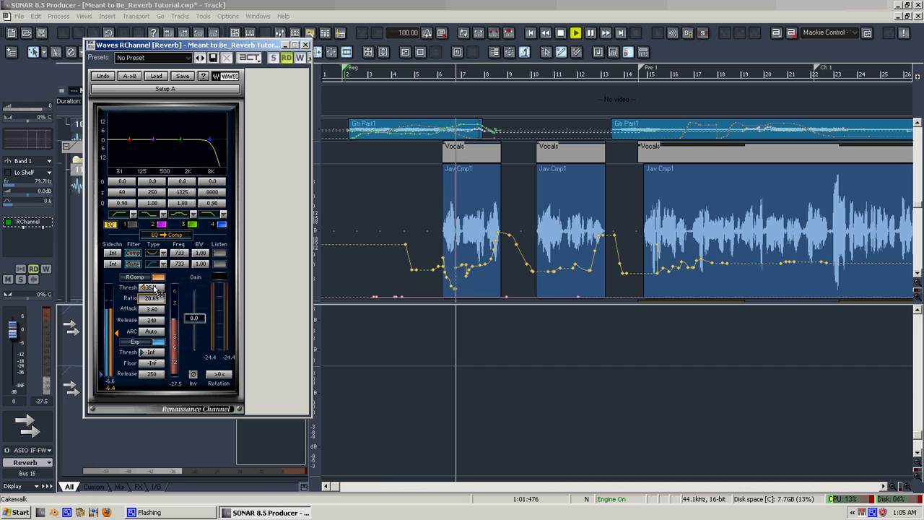
pyautogui.moveTo(155, 290); pyautogui.dragTo(154, 231)
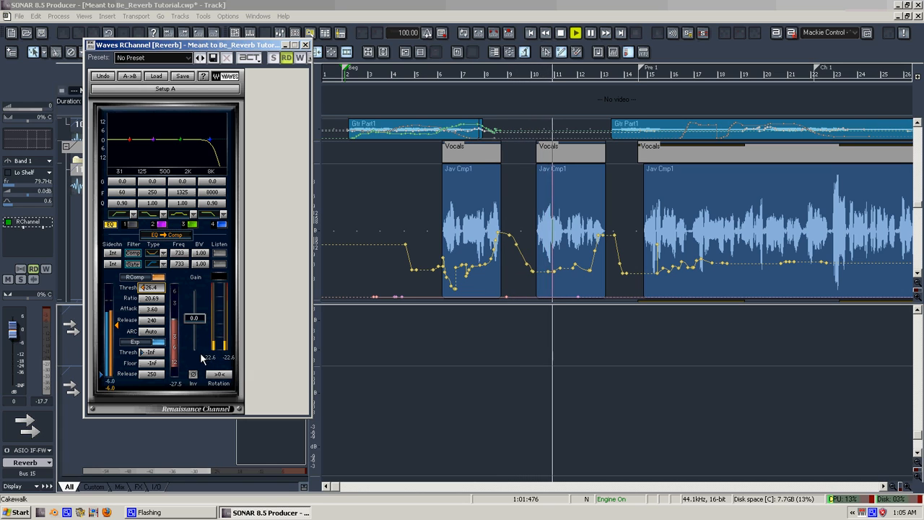
pyautogui.press('space')
# - Insert the stereo Waves RVerb plug-in after RChannel on the Reverb bus, with the RChannel window moved aside
pyautogui.moveTo(210, 49); pyautogui.dragTo(518, 88)
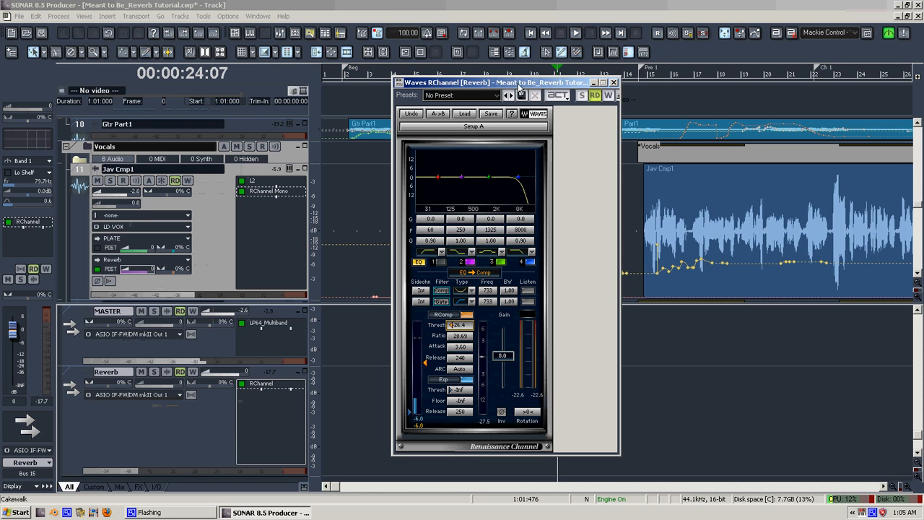
pyautogui.rightClick(265, 394)
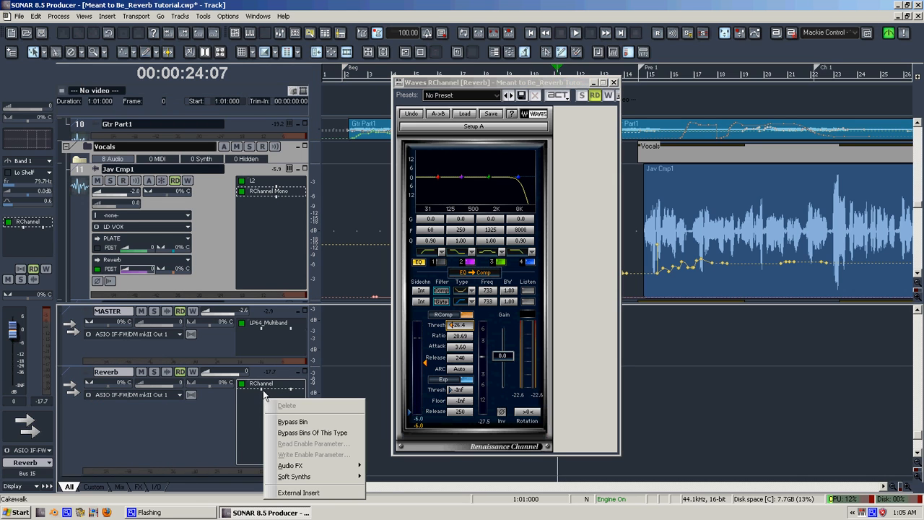
pyautogui.moveTo(305, 463)
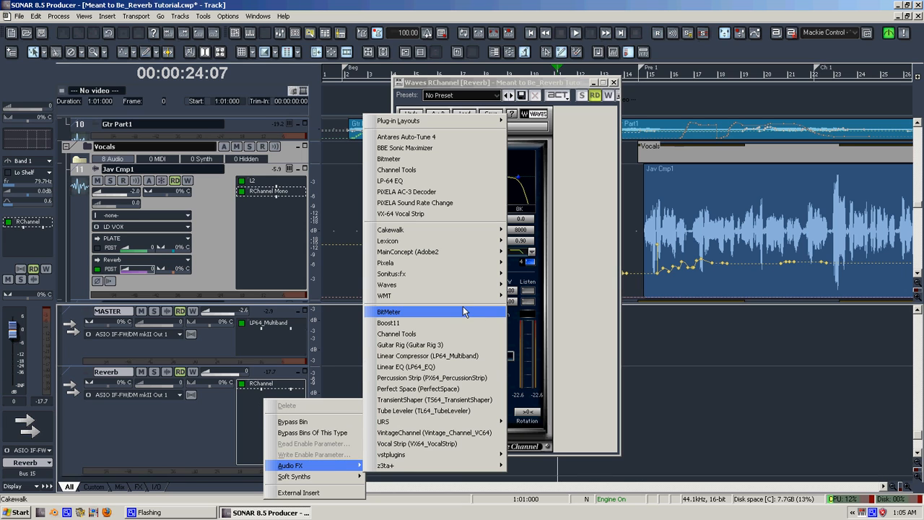
pyautogui.moveTo(452, 285)
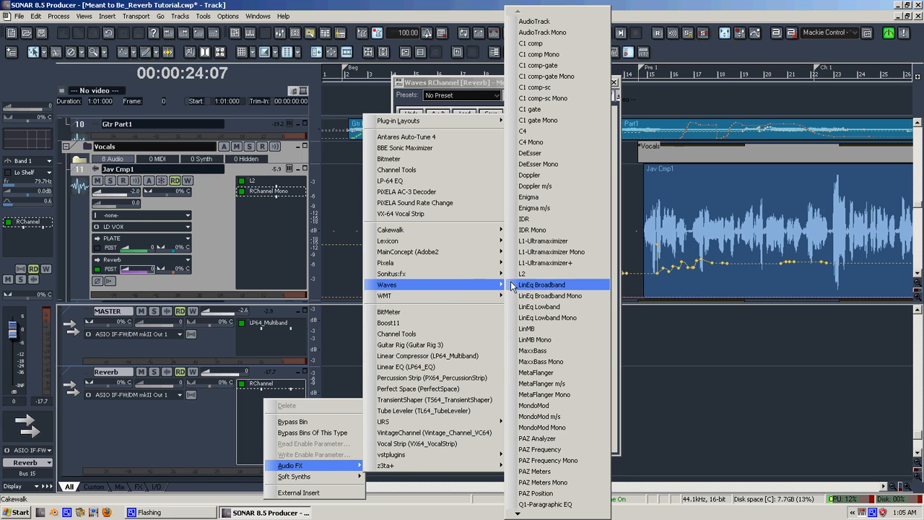
pyautogui.moveTo(571, 514)
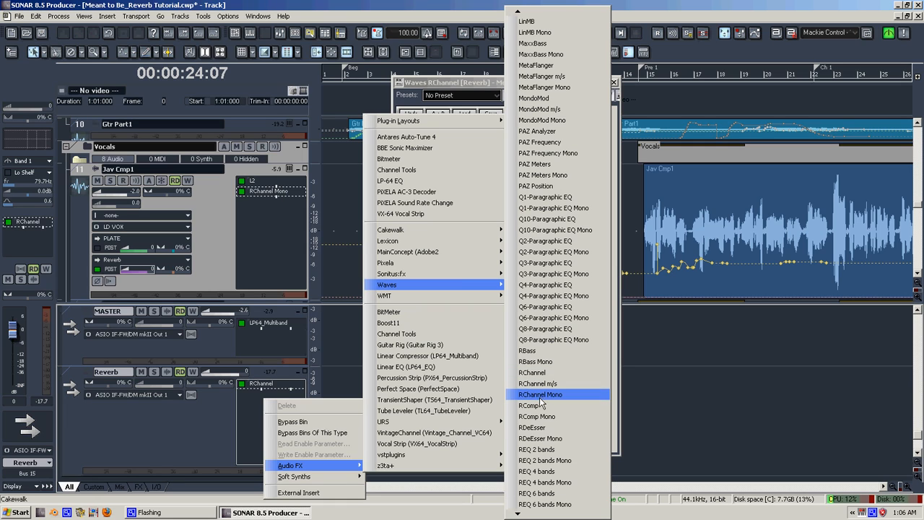
pyautogui.click(542, 493)
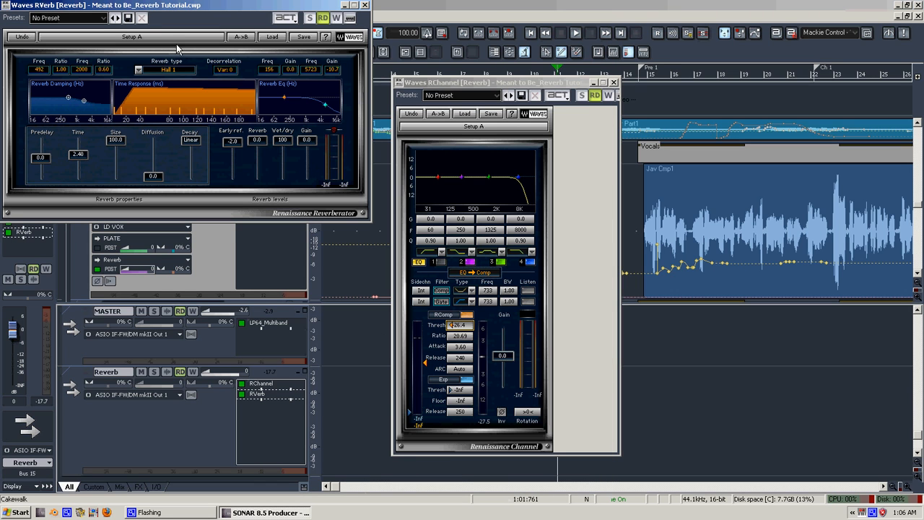
# - Load the Medium Dark Plate preset in RVerb and close the plug-in window
pyautogui.click(104, 18)
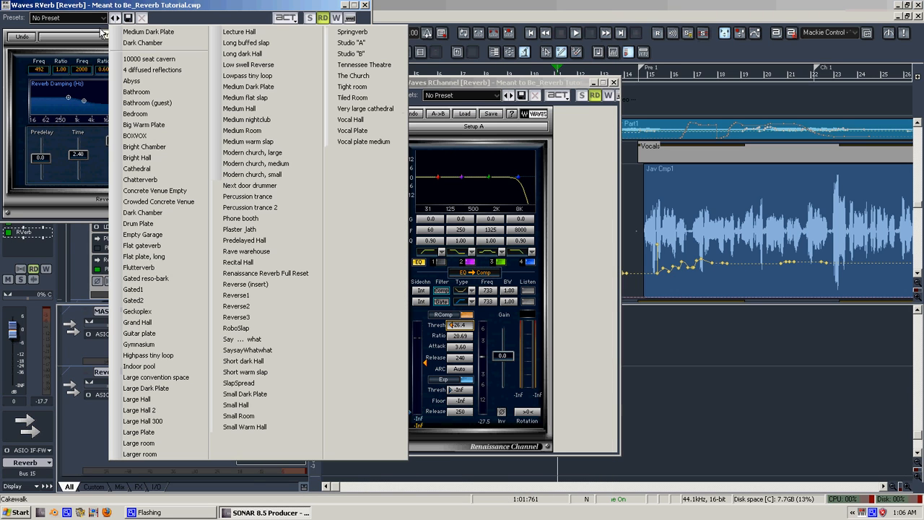
pyautogui.click(271, 87)
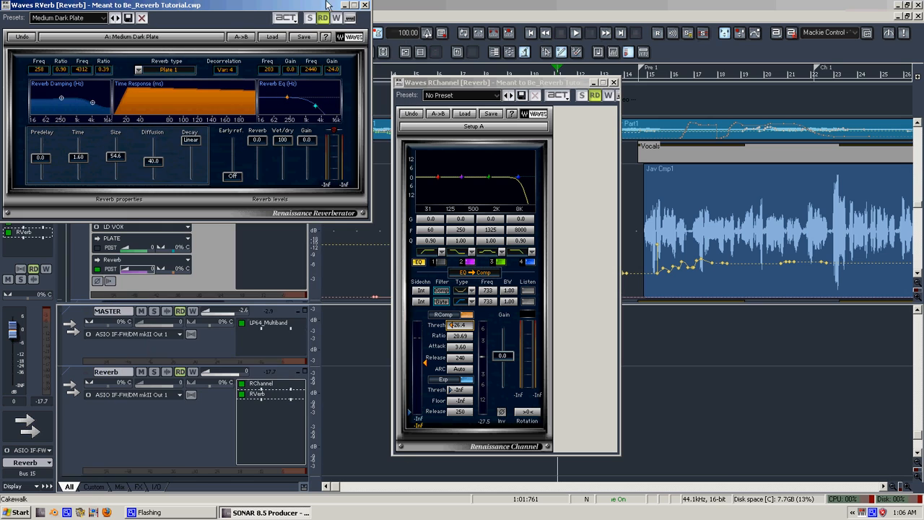
pyautogui.click(365, 5)
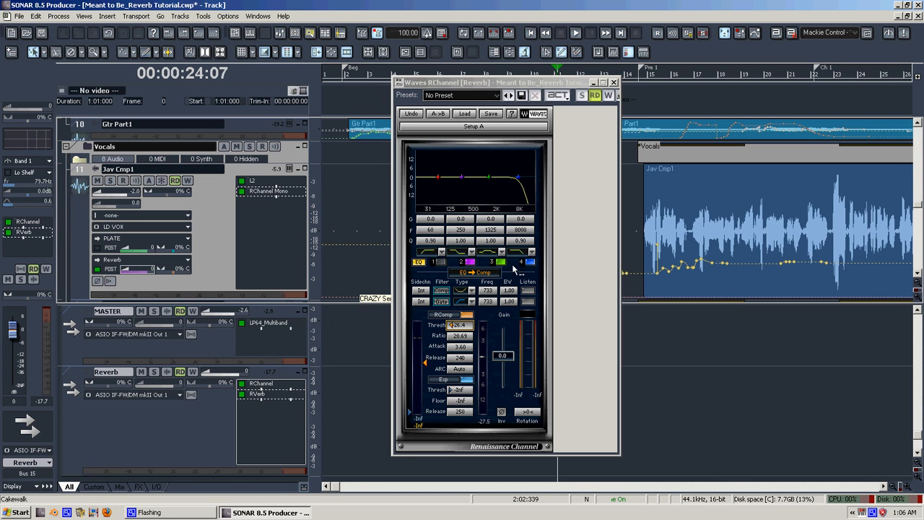
# - Play the song and raise the RChannel output gain to 5.2
pyautogui.moveTo(527, 83); pyautogui.dragTo(421, 72)
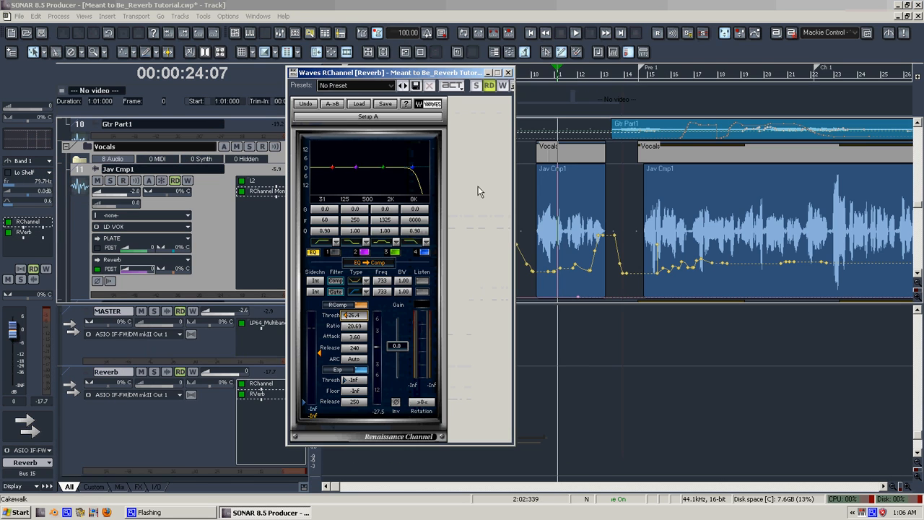
pyautogui.press('space')
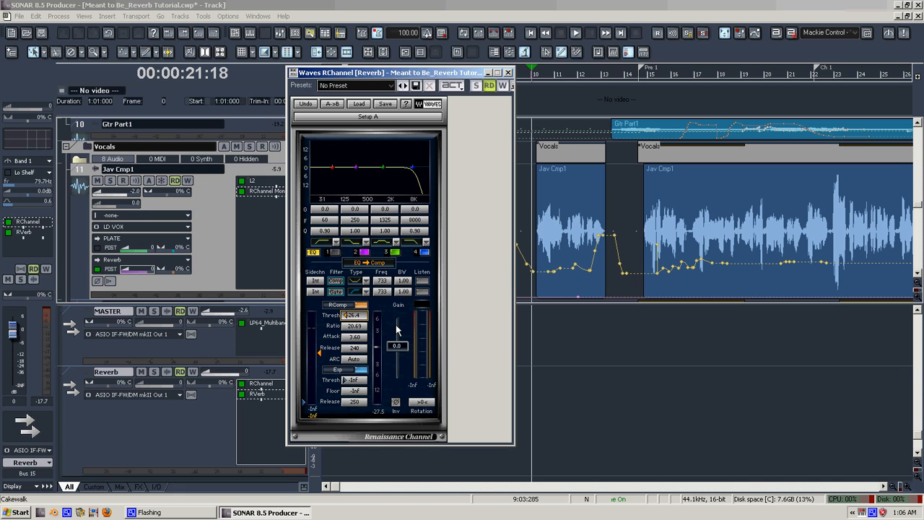
pyautogui.press('space')
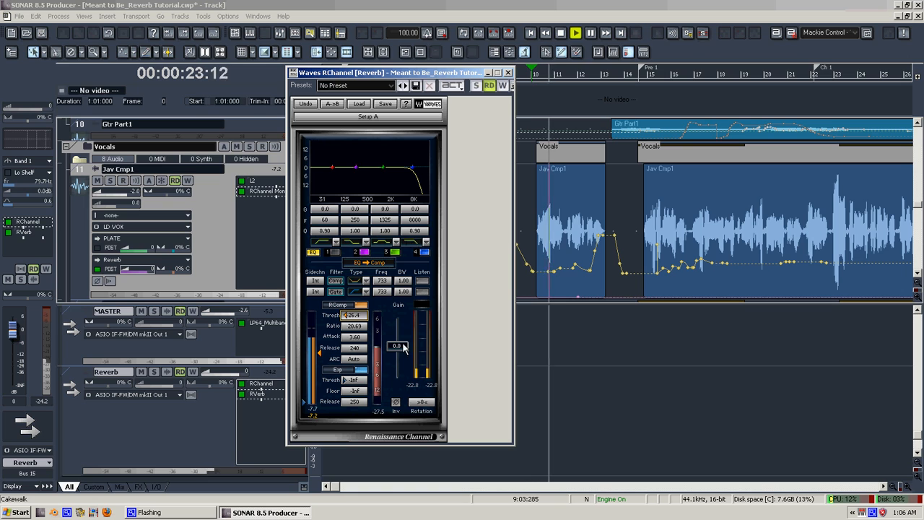
pyautogui.moveTo(396, 345); pyautogui.dragTo(402, 340)
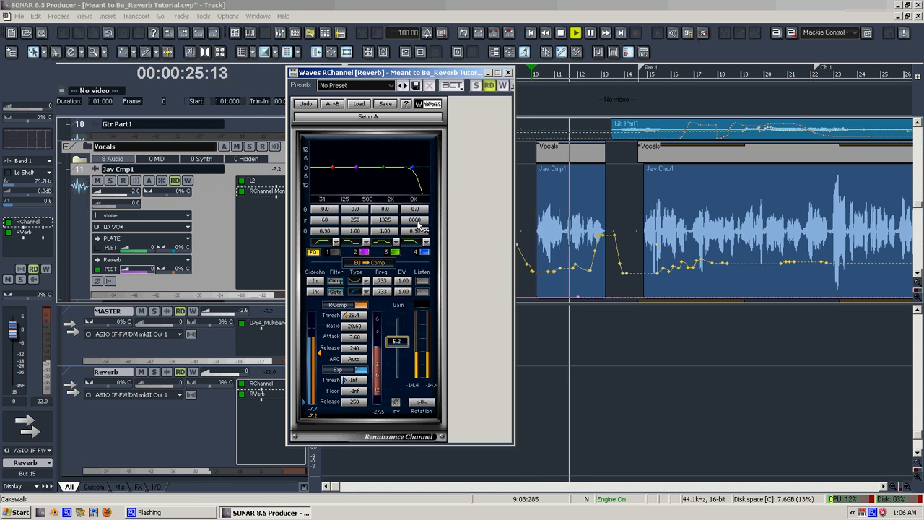
# - Set the RChannel EQ band 4 frequency to 1075, and enable band 1 with frequency 140 and Q 1.41
pyautogui.moveTo(419, 221); pyautogui.dragTo(266, 248)
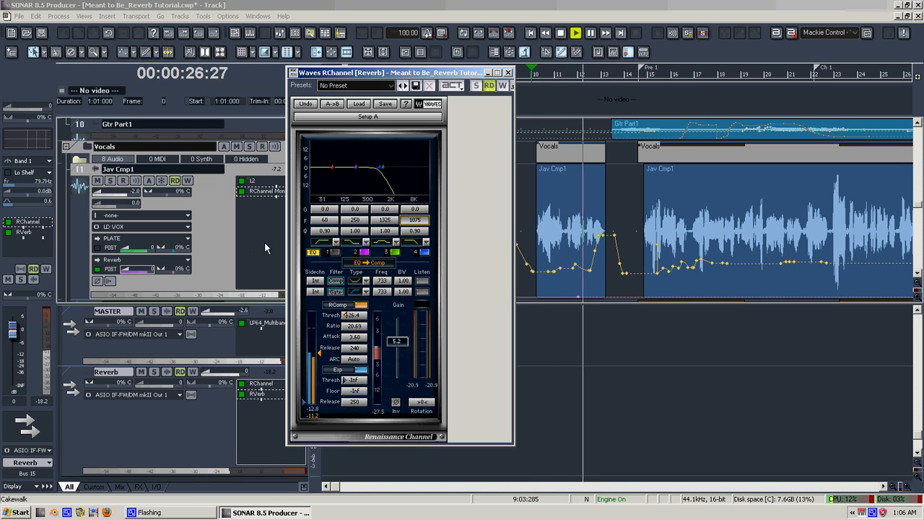
pyautogui.click(334, 252)
pyautogui.moveTo(318, 222); pyautogui.dragTo(322, 223)
pyautogui.moveTo(324, 231)
pyautogui.mouseDown()
pyautogui.moveTo(343, 232)
pyautogui.moveTo(328, 219)
pyautogui.mouseUp()
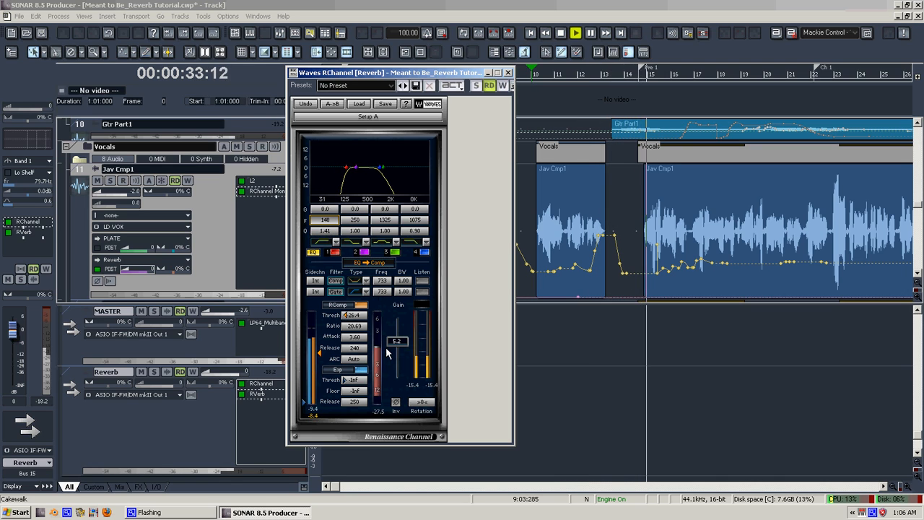
# - Raise the RChannel output gain to 6.9 and audition the Reverb bus in solo until playback is stopped
pyautogui.moveTo(396, 343); pyautogui.dragTo(395, 337)
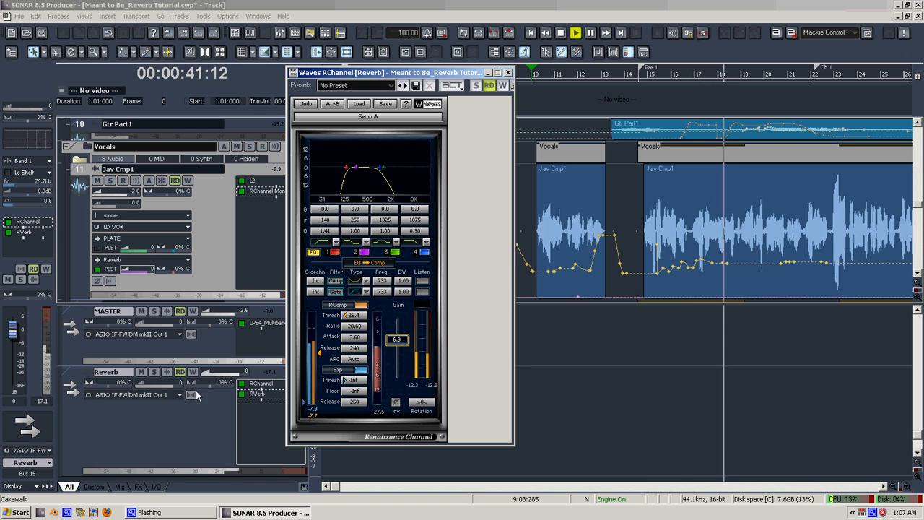
pyautogui.click(153, 372)
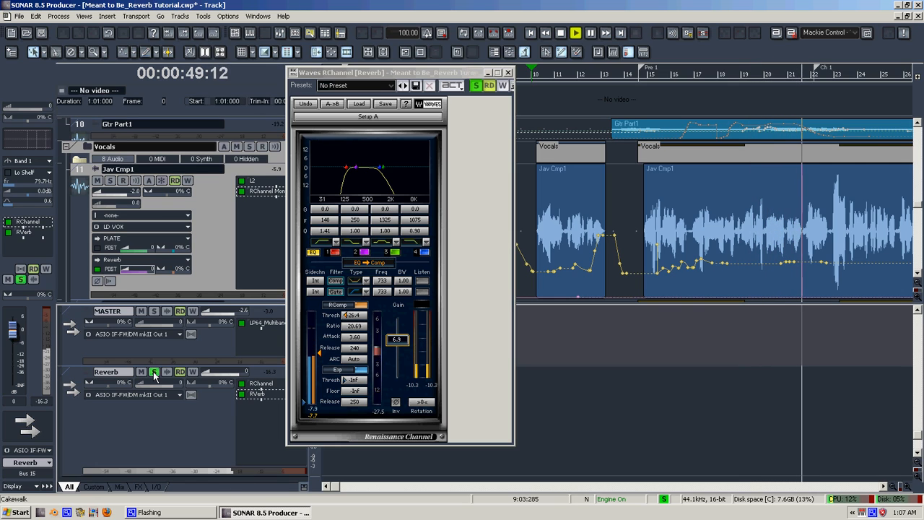
pyautogui.click(487, 72)
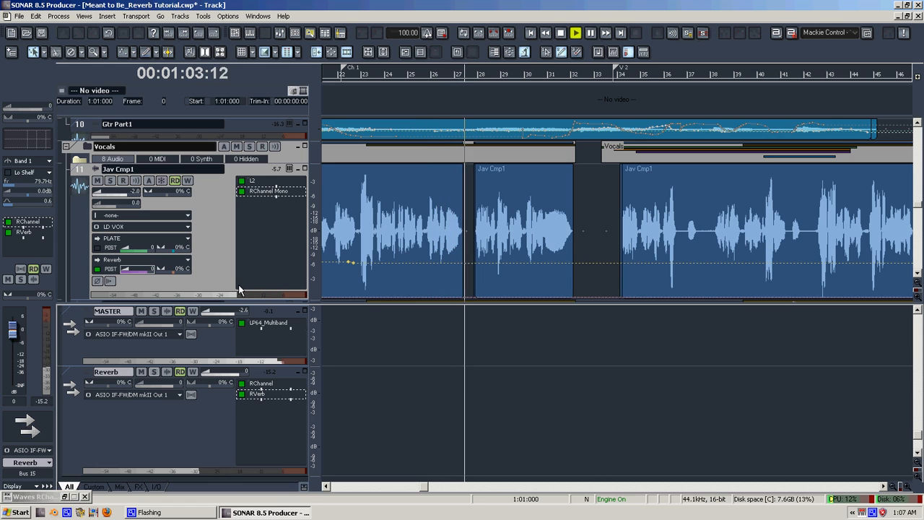
pyautogui.press('space')
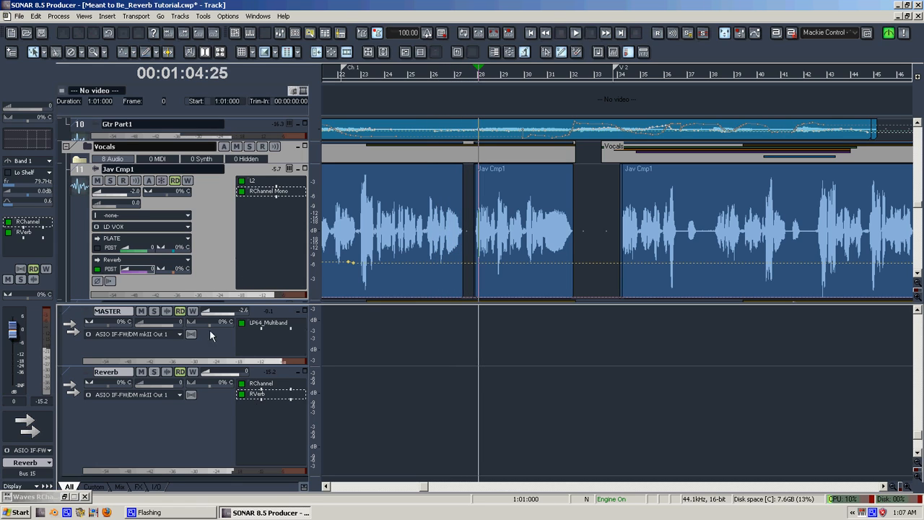
# - Open RVerb on the Reverb bus to review its settings, and close it again
pyautogui.doubleClick(269, 393)
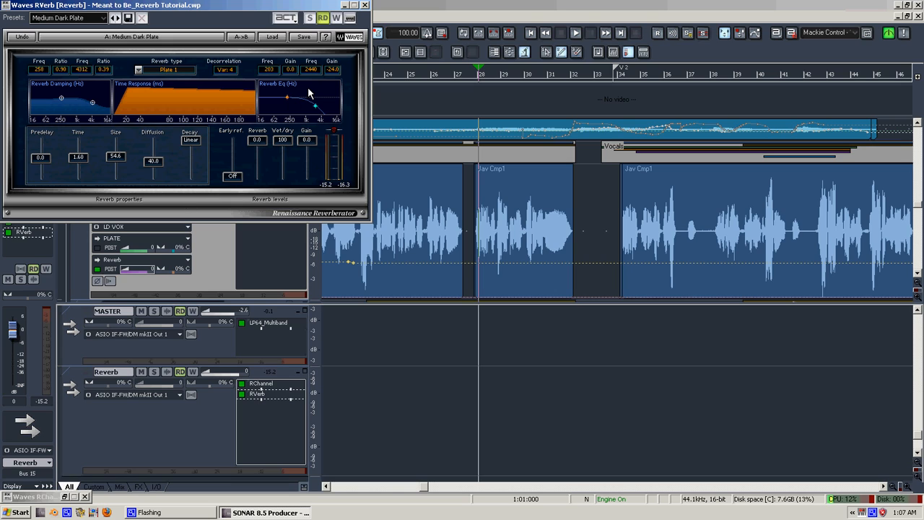
pyautogui.click(365, 5)
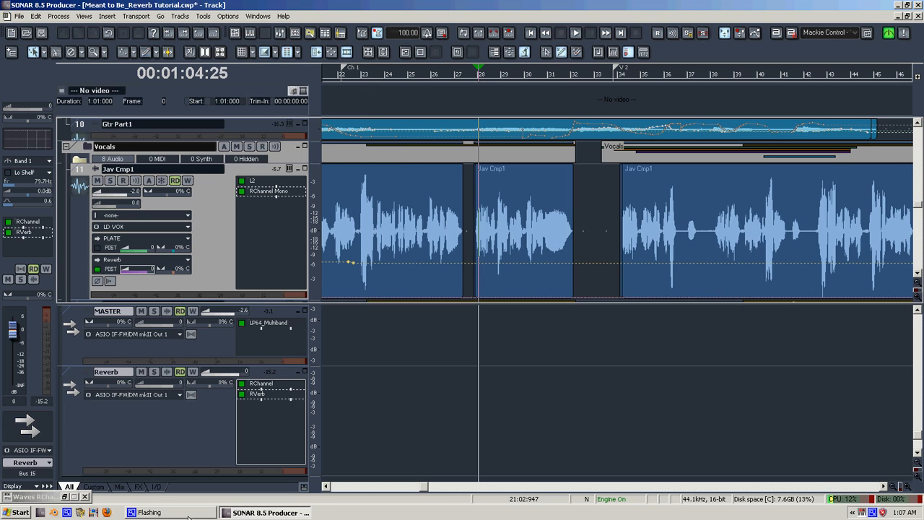
pyautogui.click(151, 513)
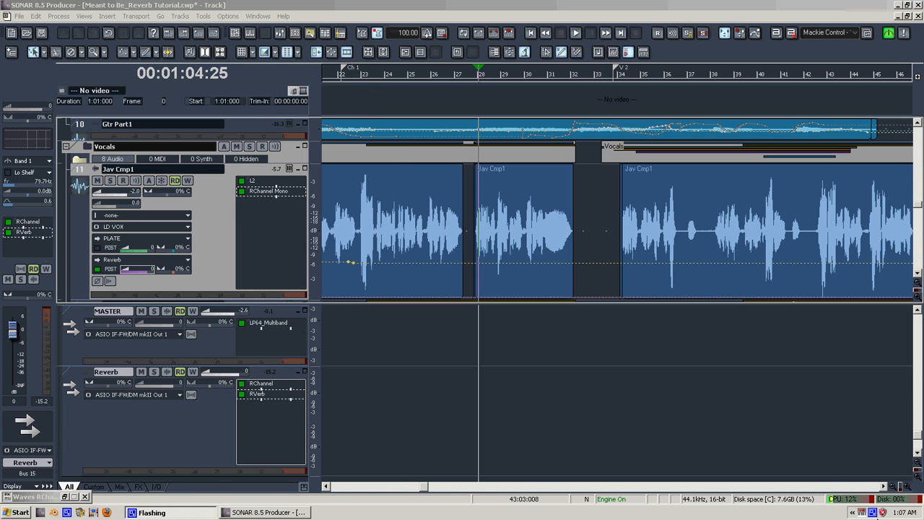
pyautogui.click(871, 513)
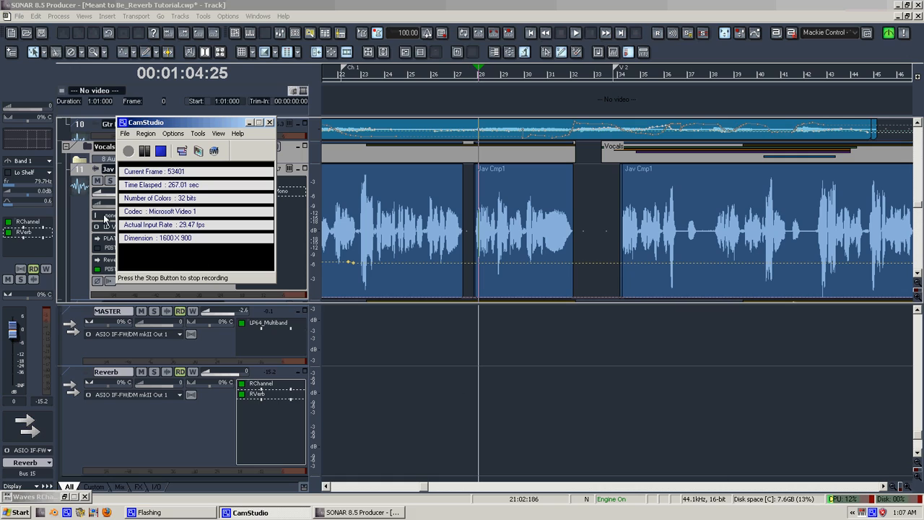